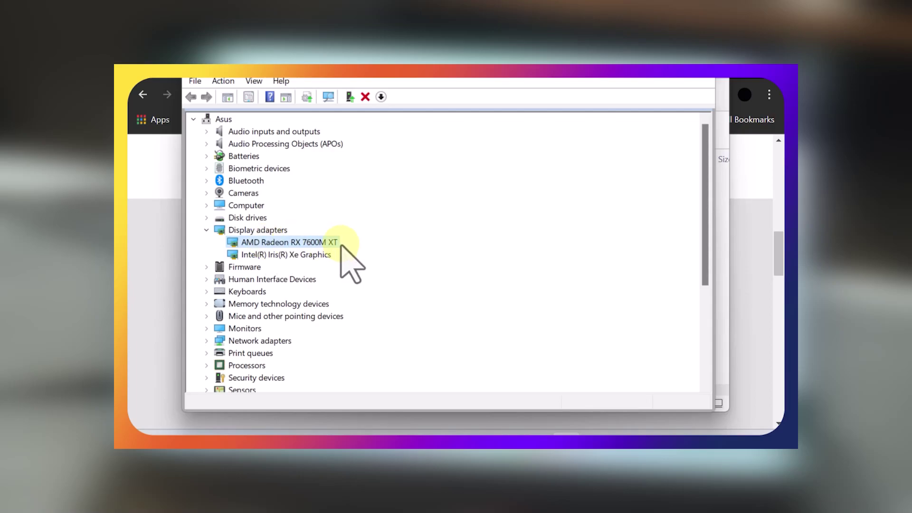
- Close the Device Manager window to reveal the Armoury Crate home dashboard
click(691, 80)
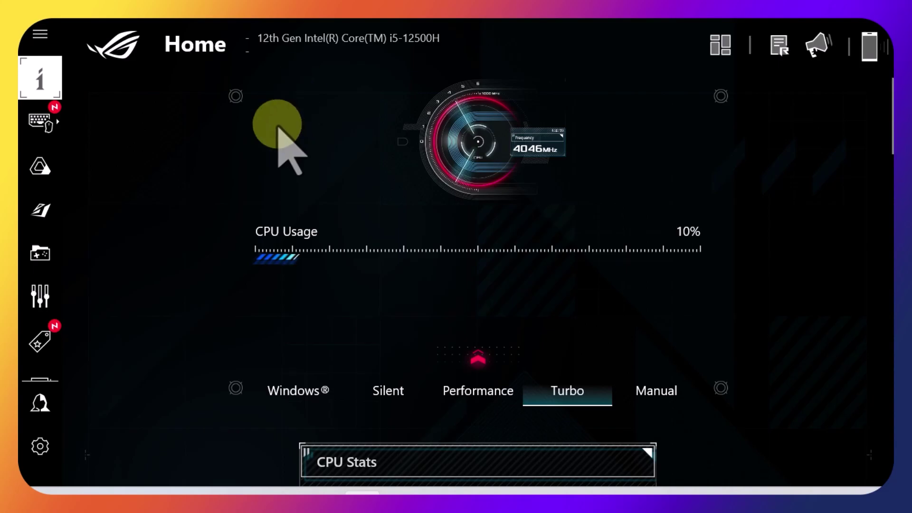
- Launch Device Manager from Start search and inspect Display adapters' Microsoft Basic Display Adapter
click(162, 493)
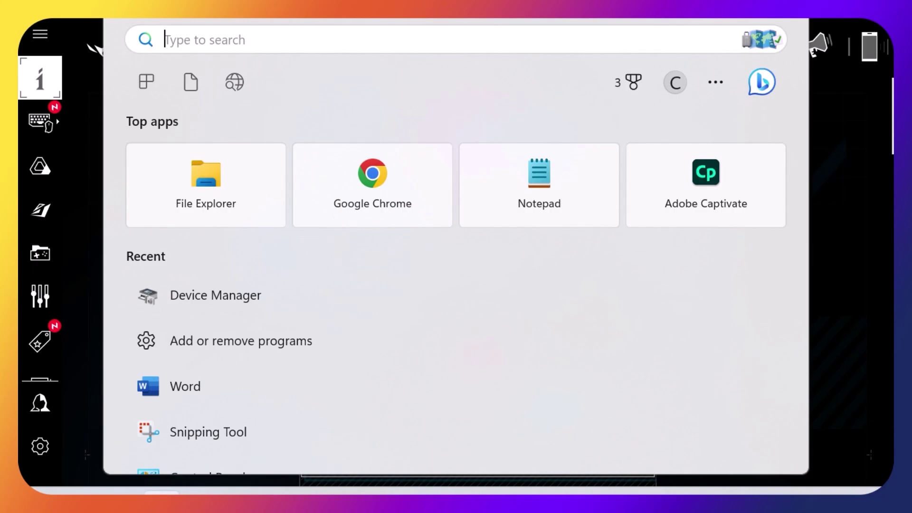
text(device)
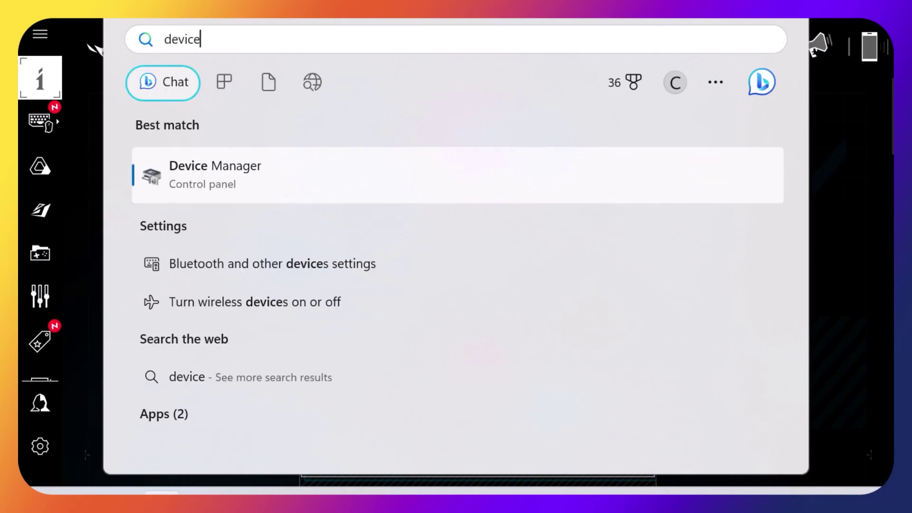
click(294, 191)
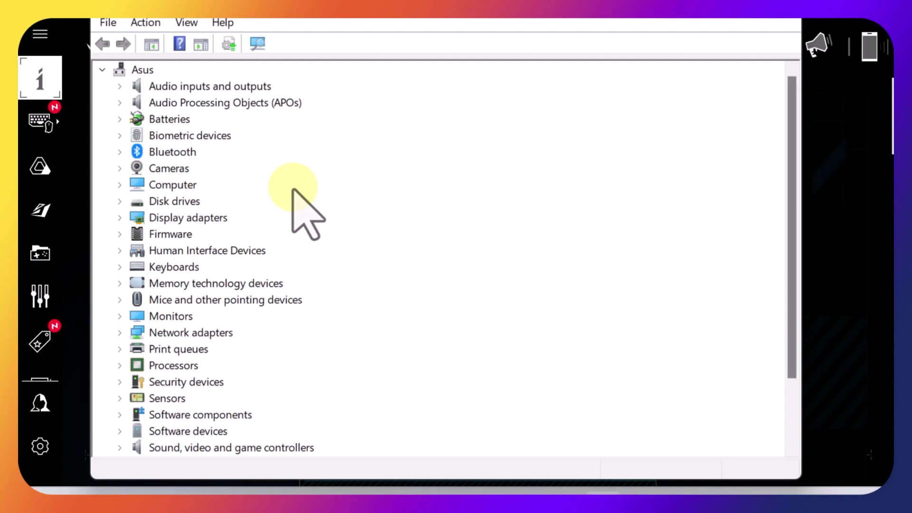
click(119, 218)
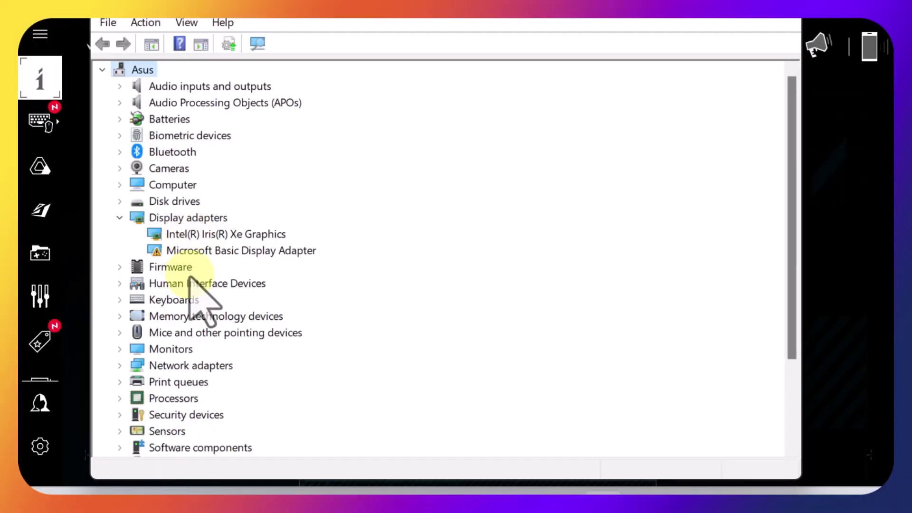
click(195, 251)
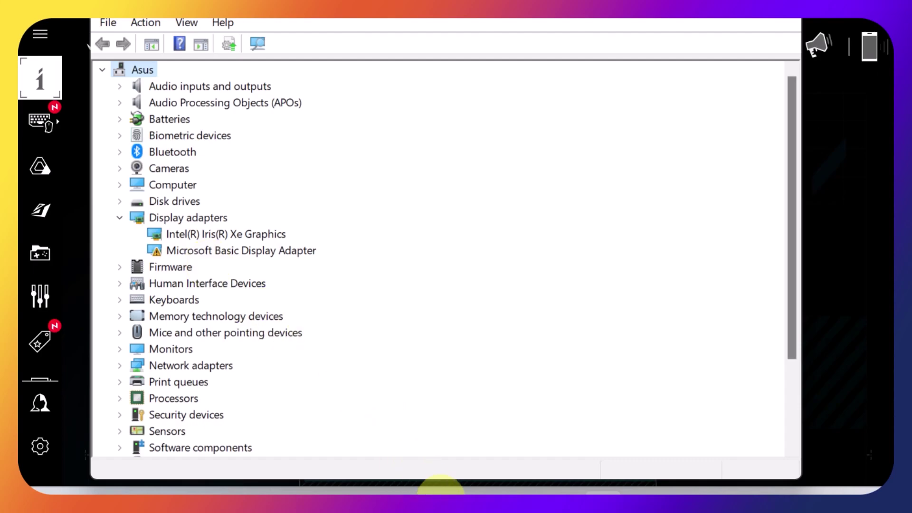
- Save the Adrenalin auto-detect installer to Downloads, run it and start the install
click(446, 494)
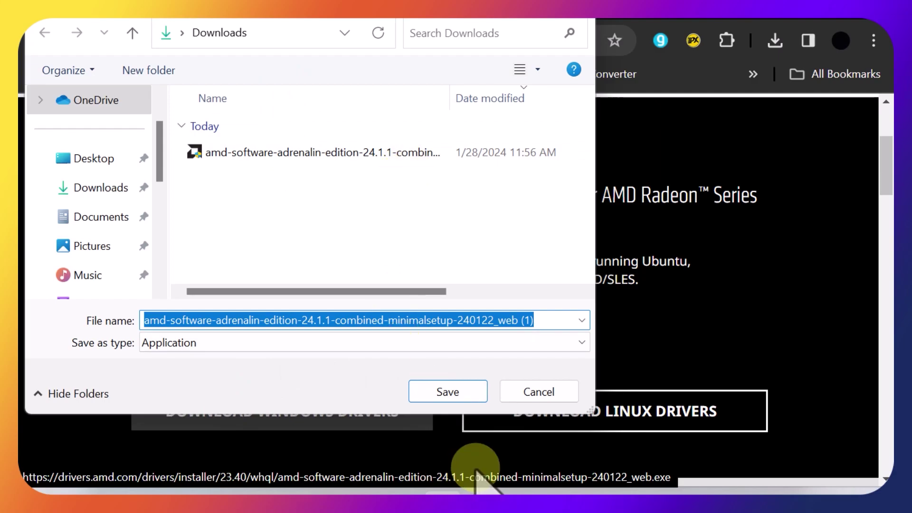
click(458, 394)
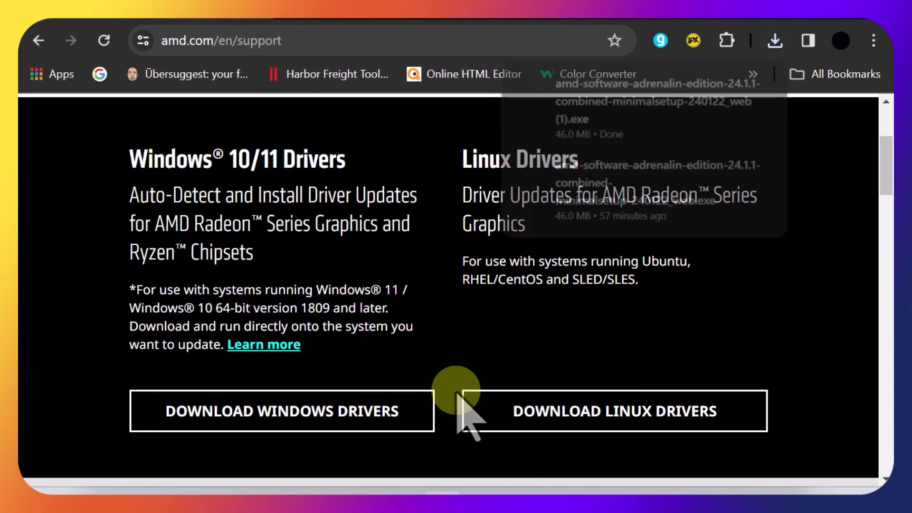
click(656, 94)
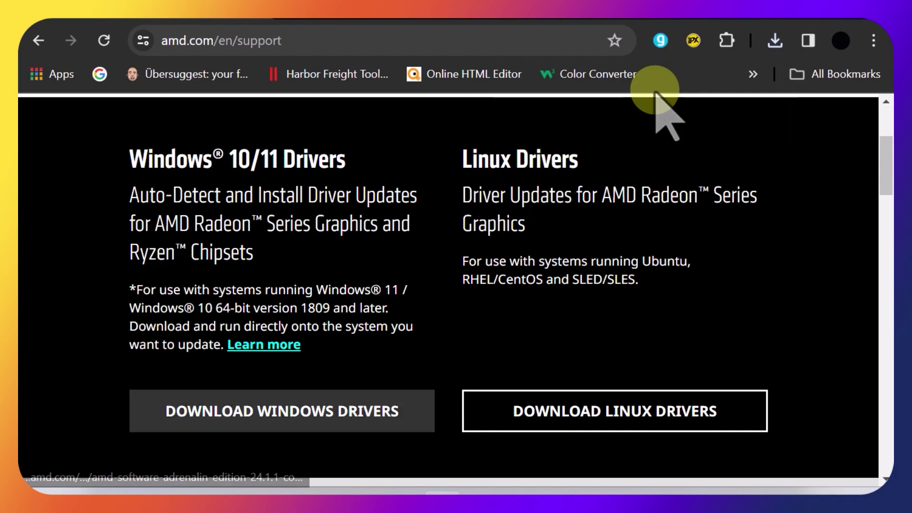
click(605, 340)
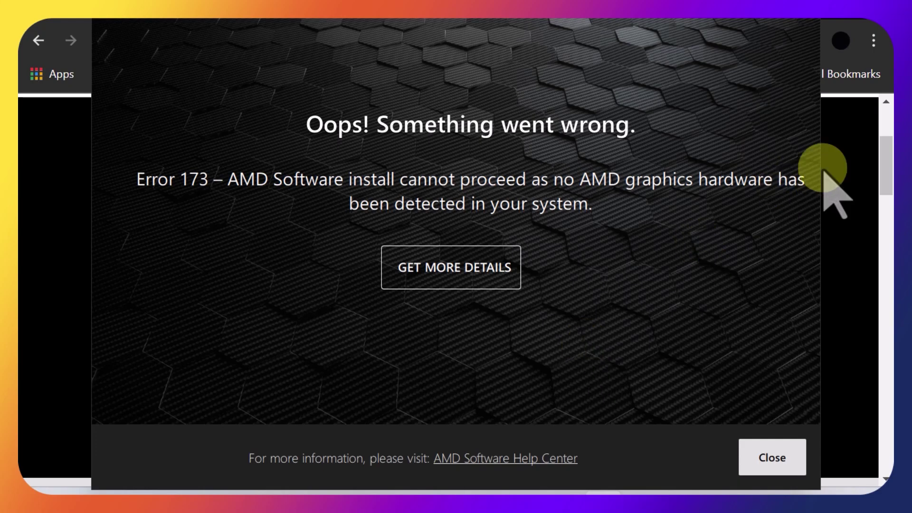
- Close the AMD installer's Error 173 no-graphics-hardware message
click(809, 23)
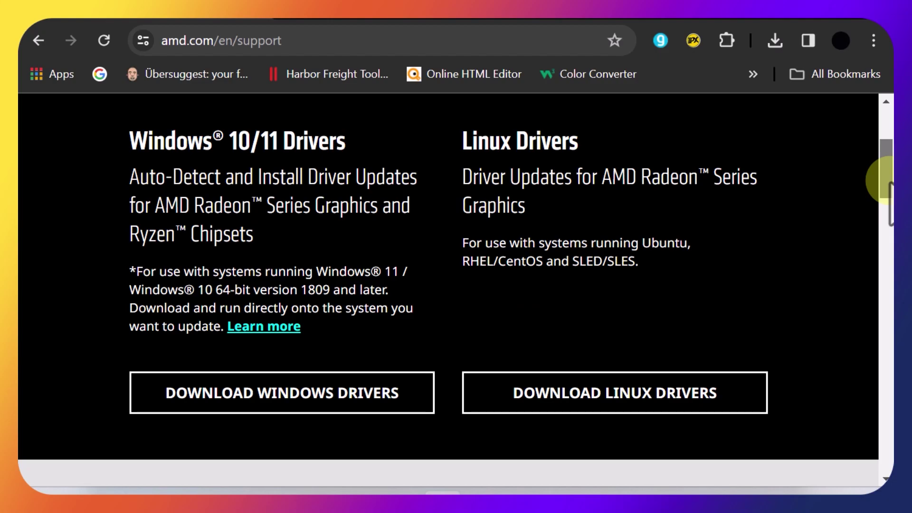
- Select Graphics > AMD Radeon RX 7000M Series > AMD Radeon RX 7600M XT and submit
drag(884, 180, 885, 246)
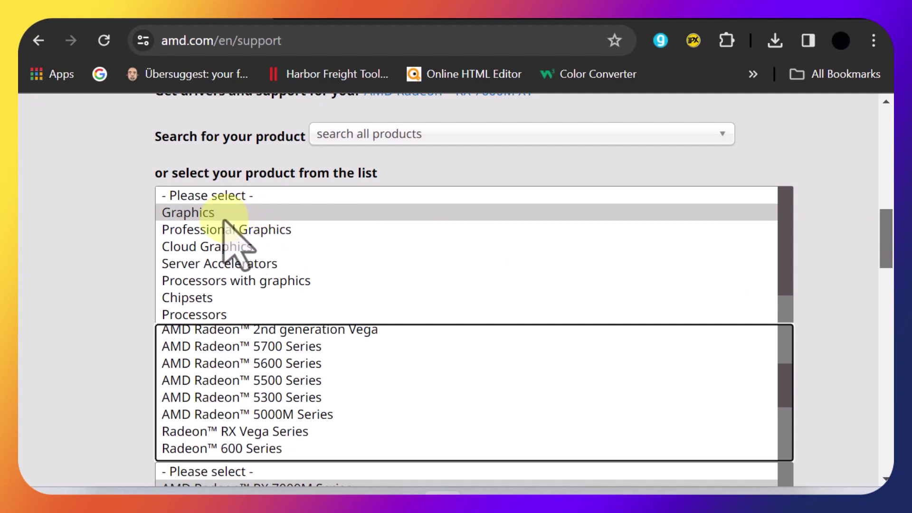
drag(780, 379, 780, 359)
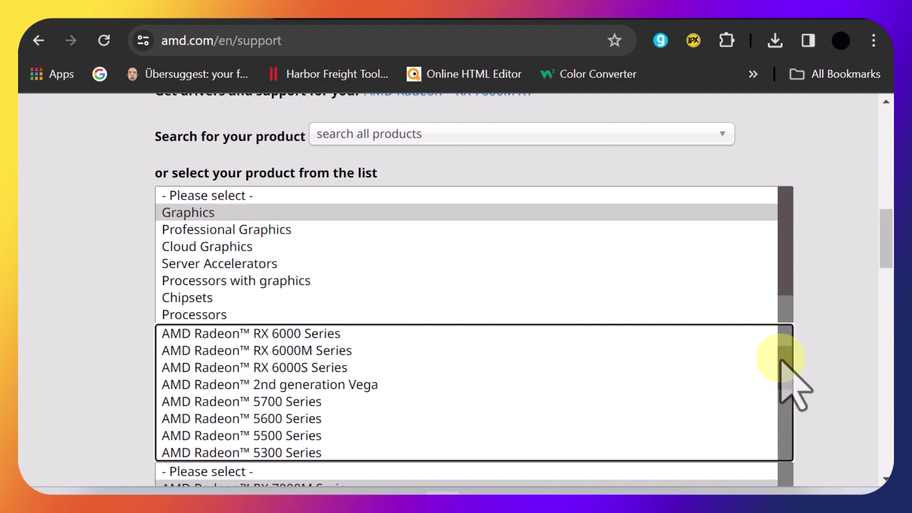
scroll(781, 362, up, 1)
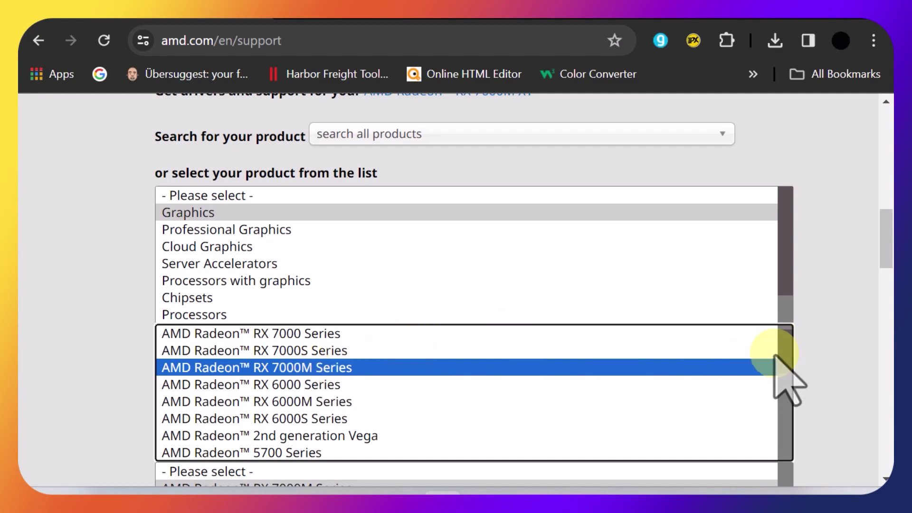
drag(886, 258, 889, 292)
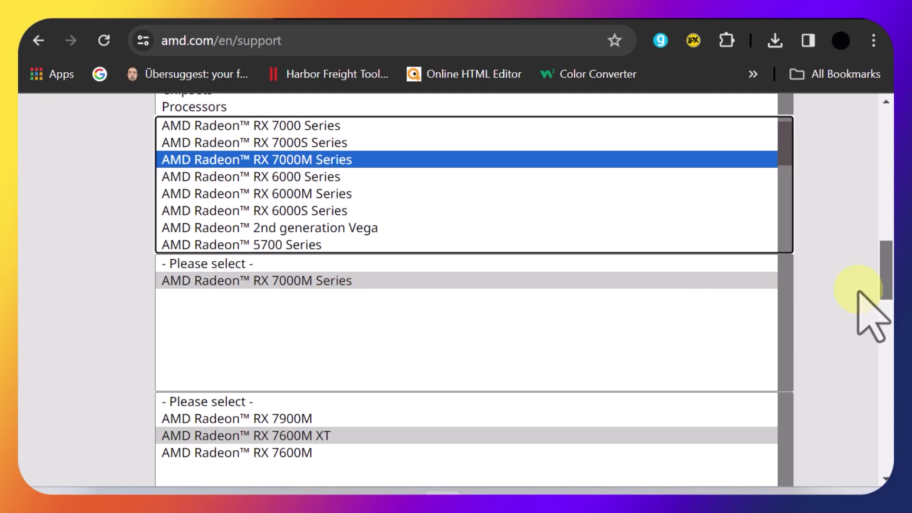
drag(887, 289, 886, 308)
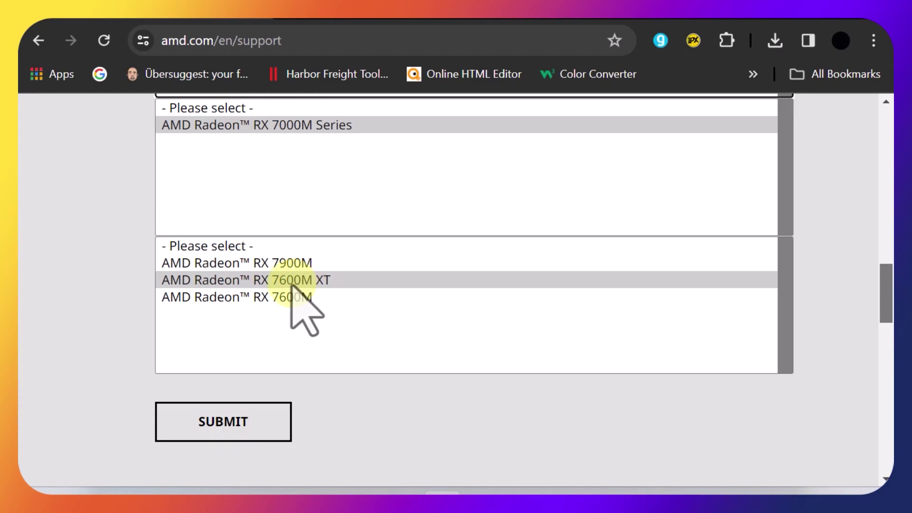
click(230, 433)
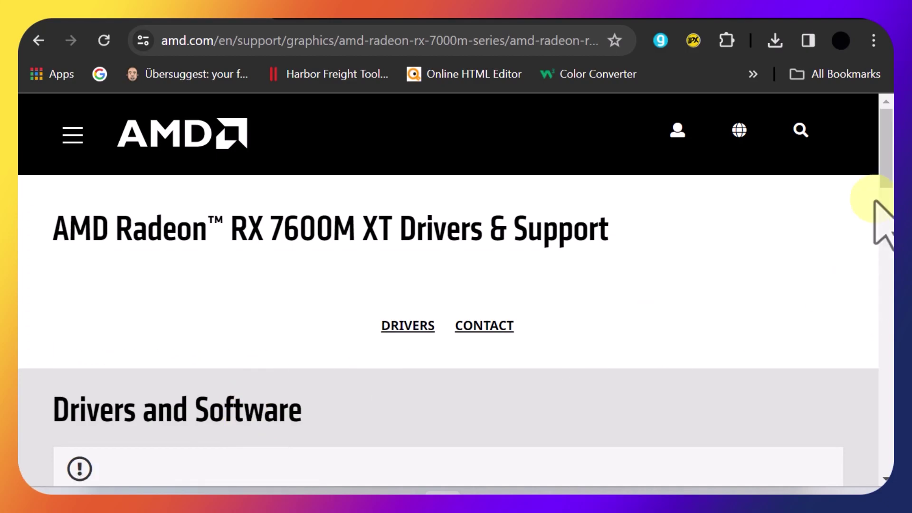
- Save the Windows 11 64-bit Adrenalin 24.1.1 driver package to Downloads and check its progress
drag(881, 181, 876, 245)
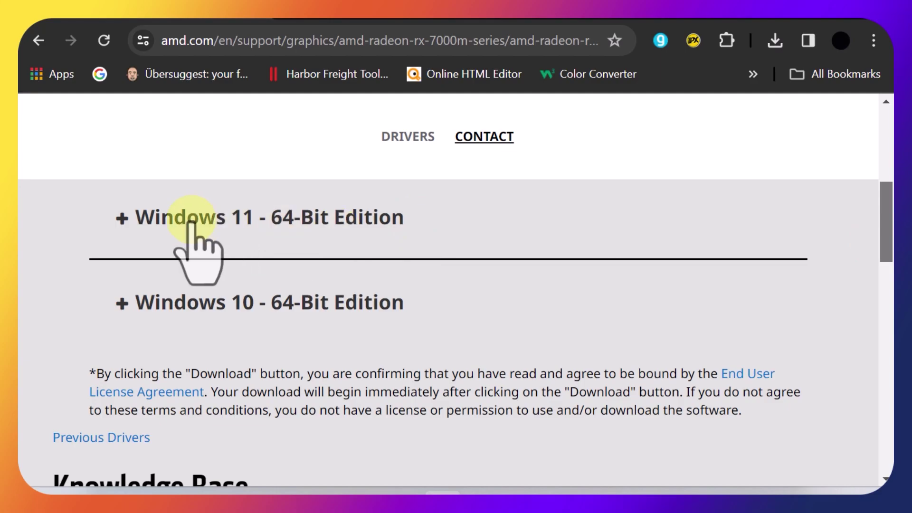
click(121, 220)
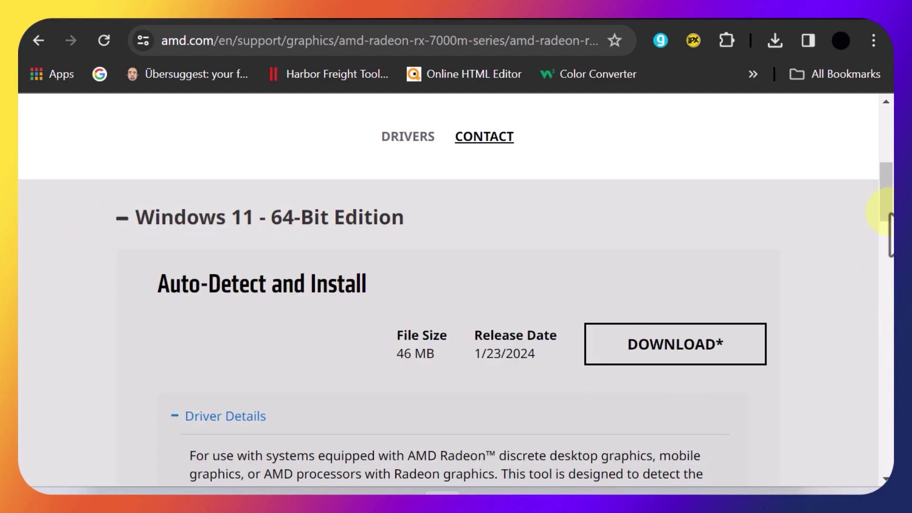
drag(890, 214, 890, 279)
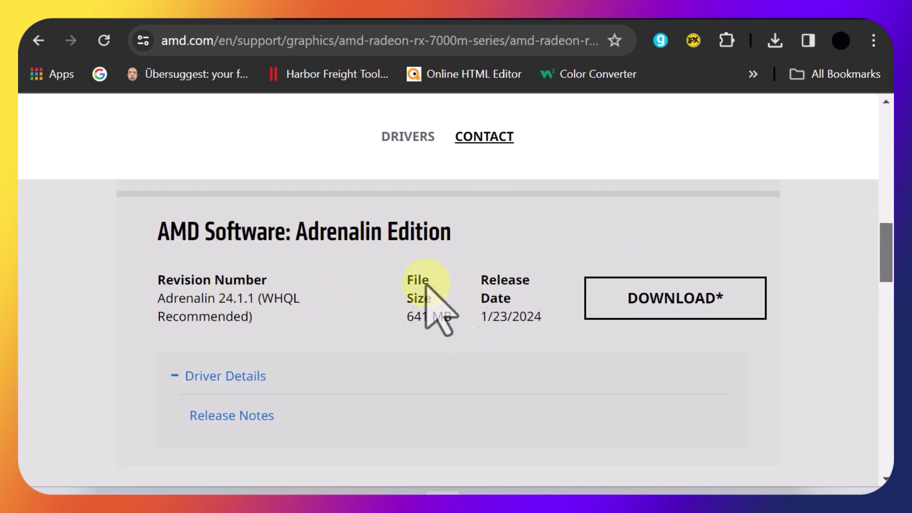
click(639, 285)
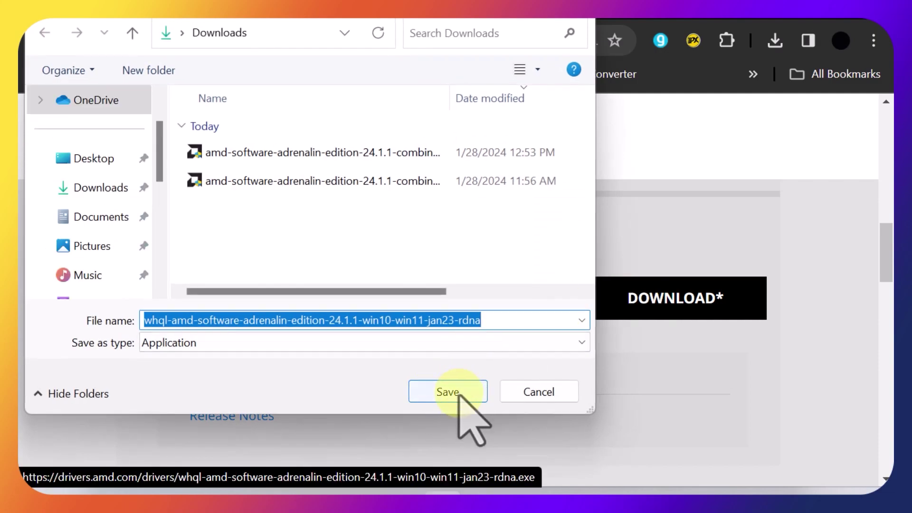
click(344, 240)
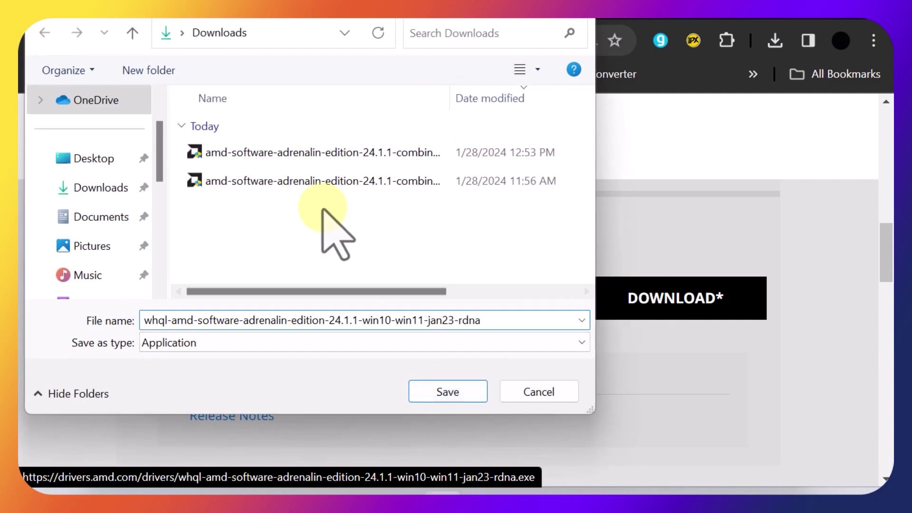
click(450, 390)
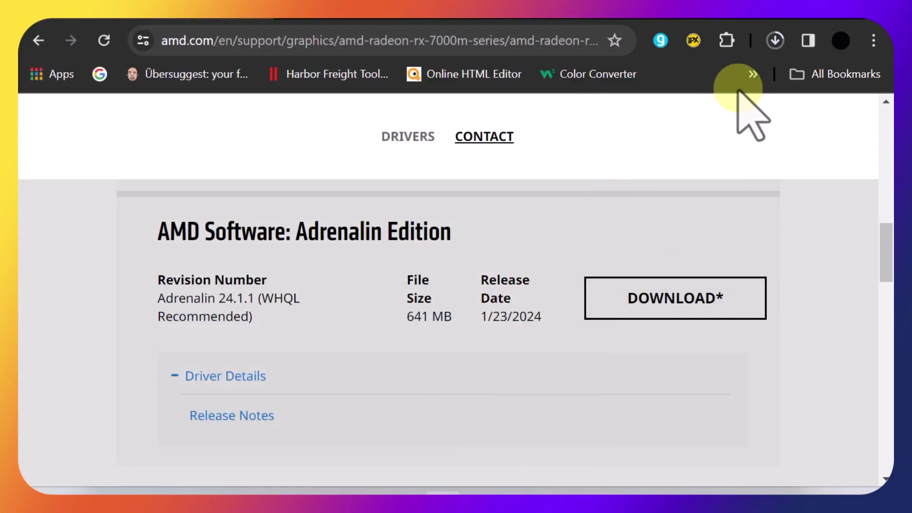
click(776, 41)
- Delete the two older AMD installer downloads, then run the whql-amd-software-adrenalin installer
mouse_move(709, 122)
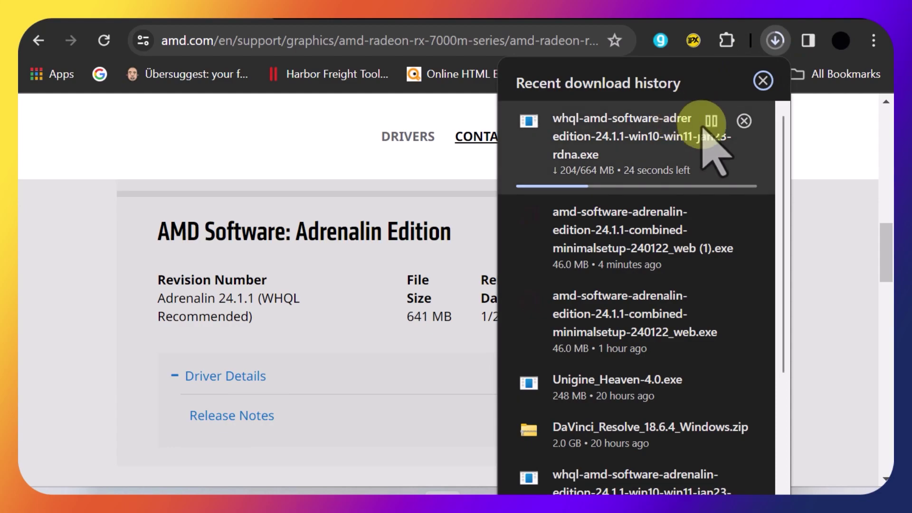
click(712, 223)
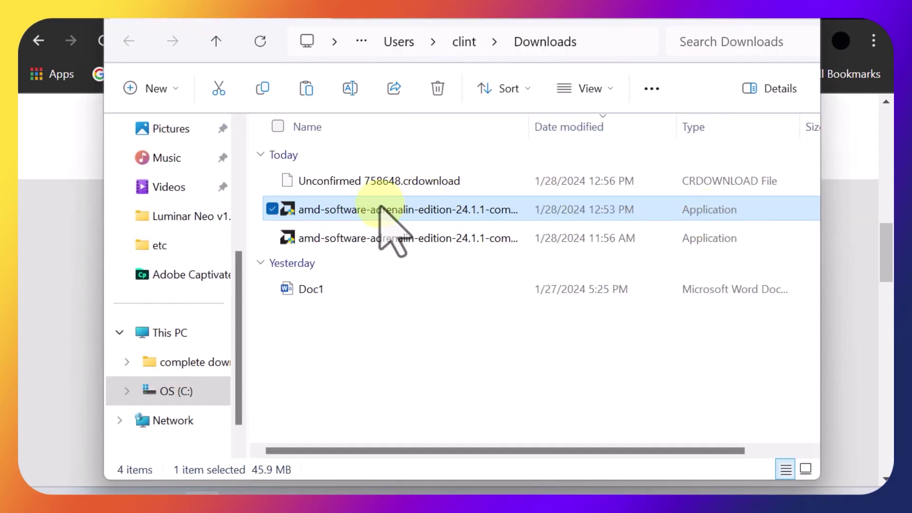
ctrl+click(371, 240)
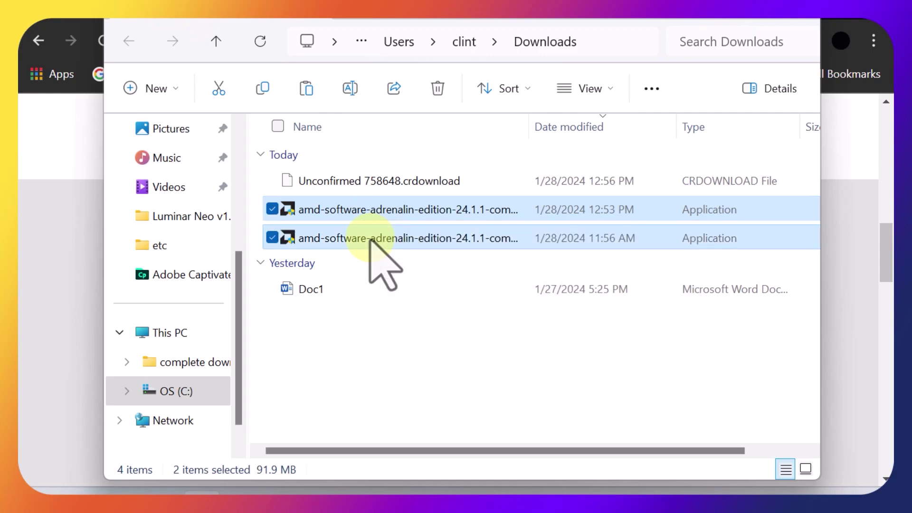
right_click(371, 240)
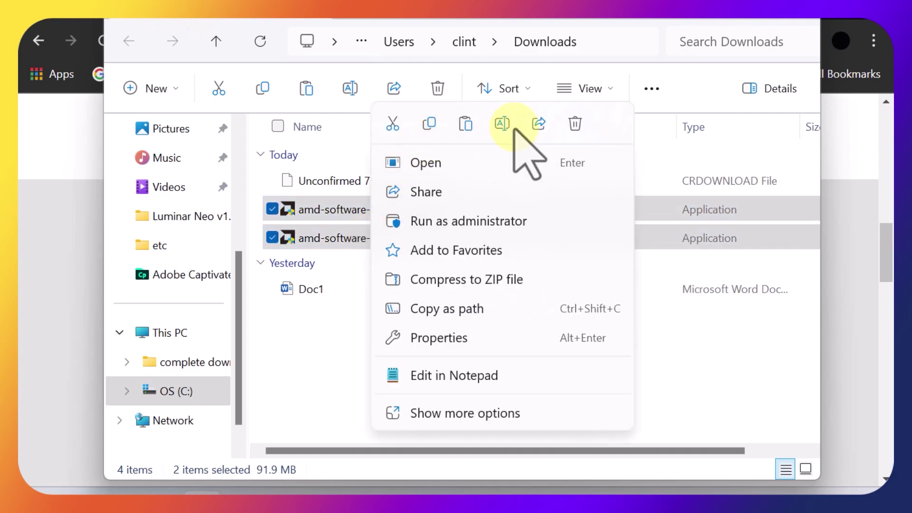
click(573, 125)
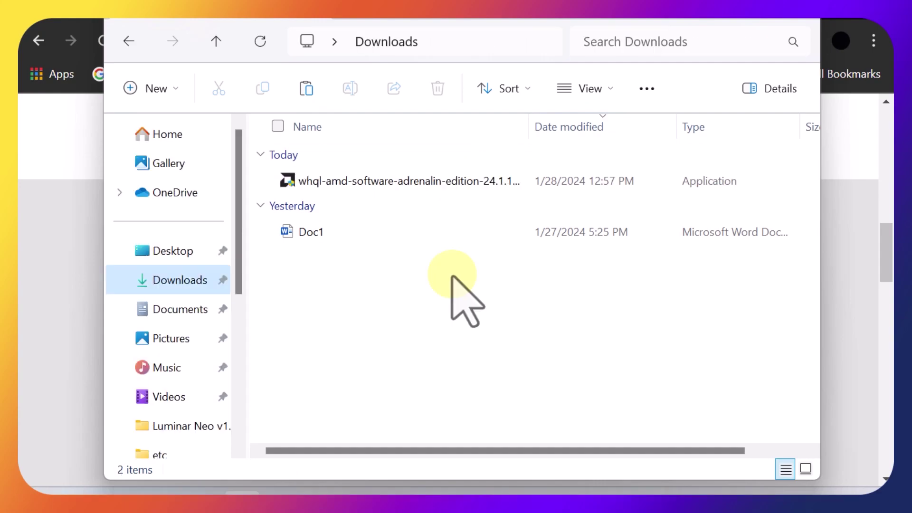
double_click(418, 183)
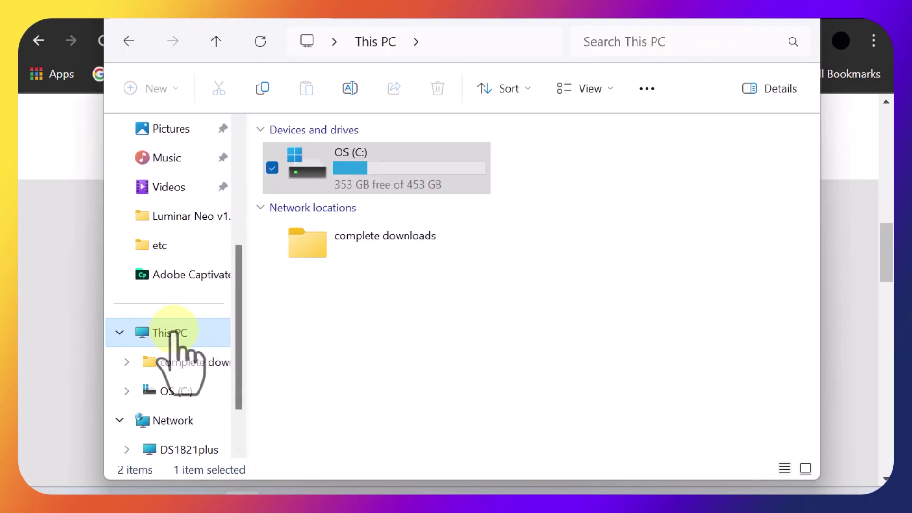
- Open the OS (C:) drive, then relaunch Device Manager from Start search
double_click(368, 162)
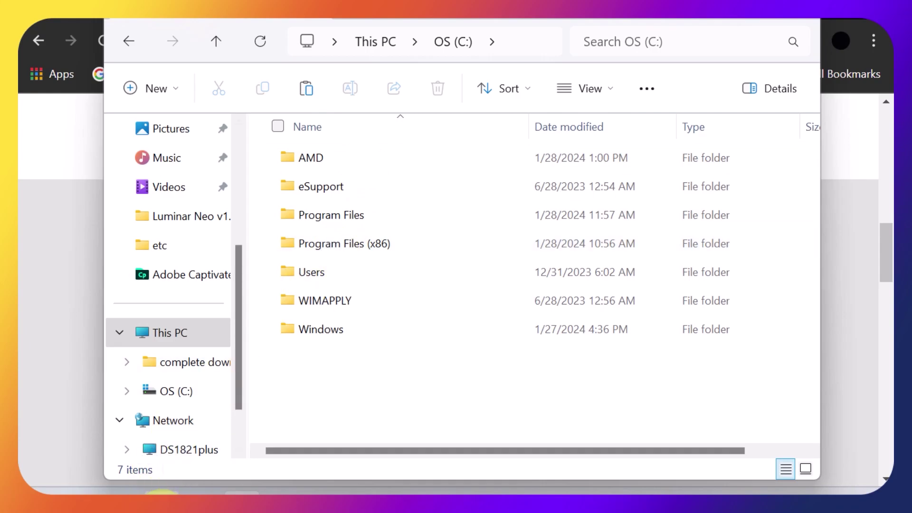
click(147, 494)
click(201, 297)
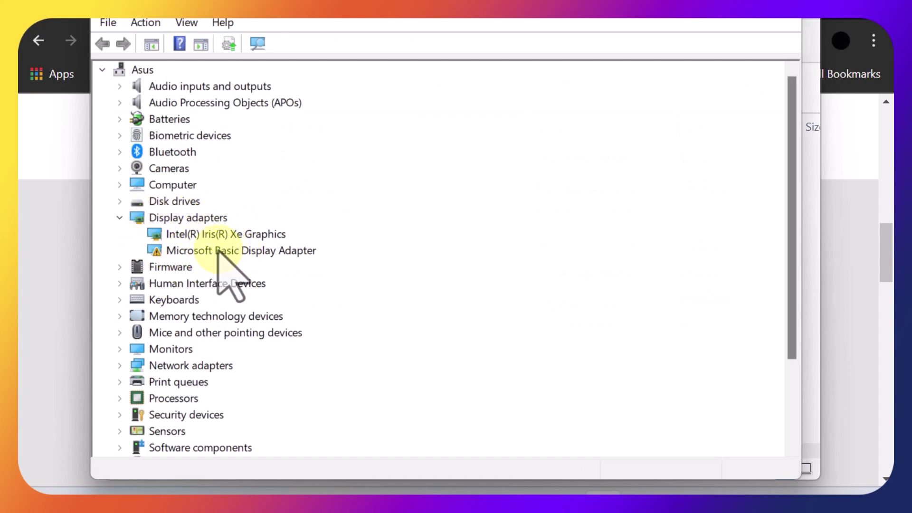
- Start a manual Have Disk driver update for the Microsoft Basic Display Adapter and browse for an INF
click(253, 248)
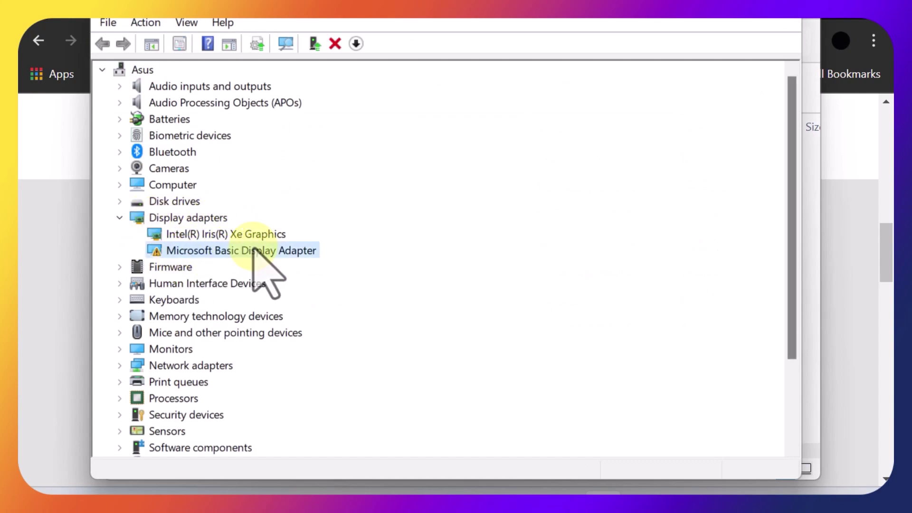
right_click(253, 249)
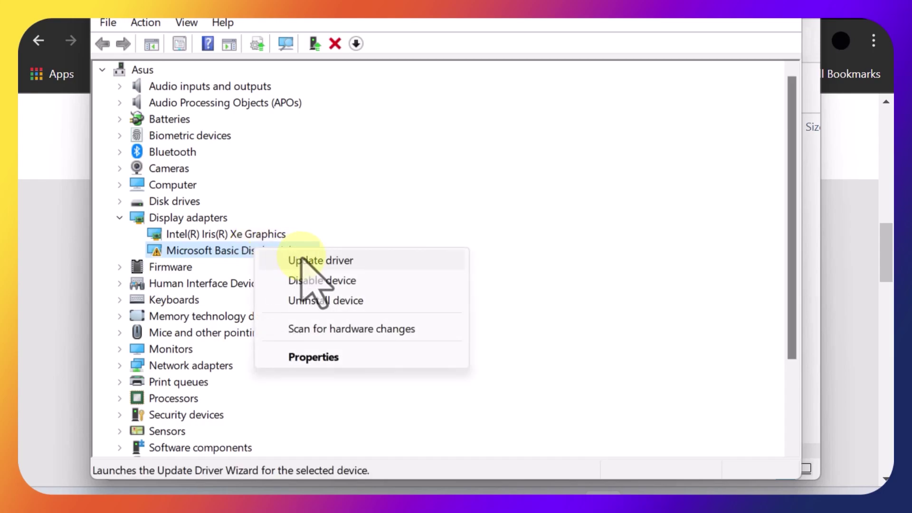
click(301, 260)
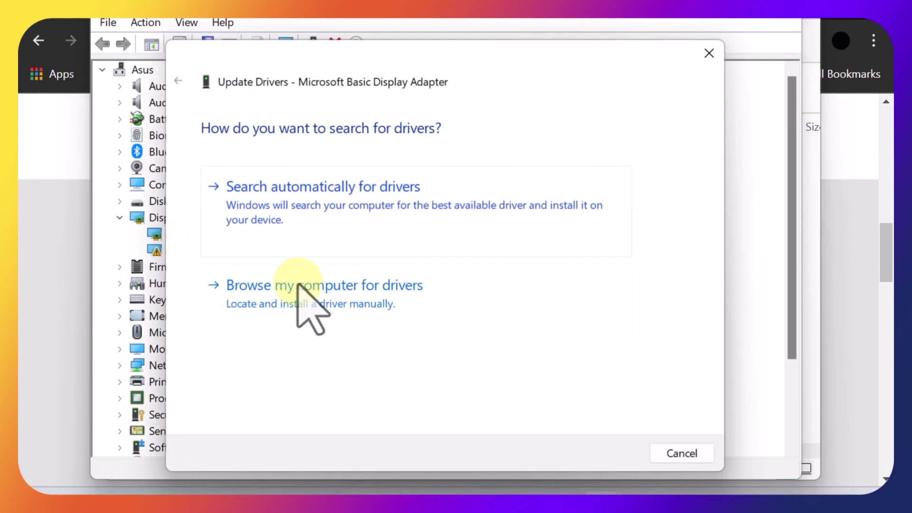
click(296, 297)
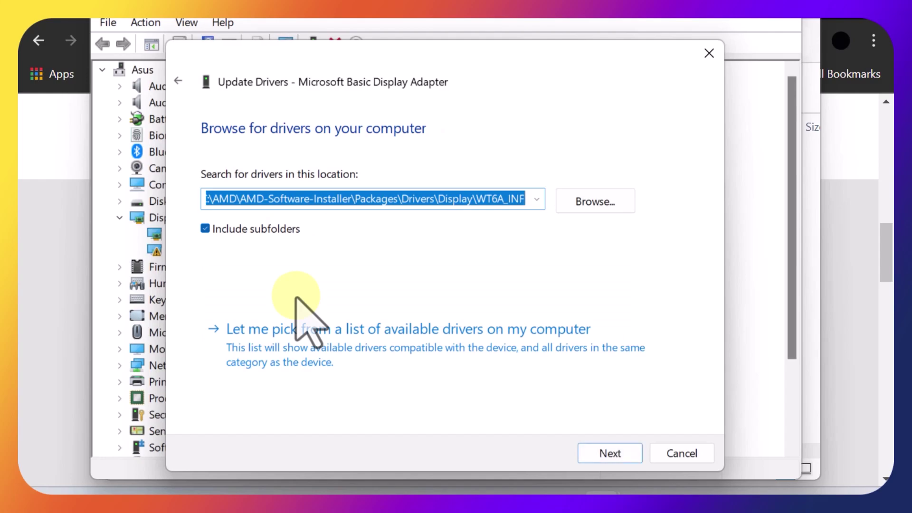
click(288, 350)
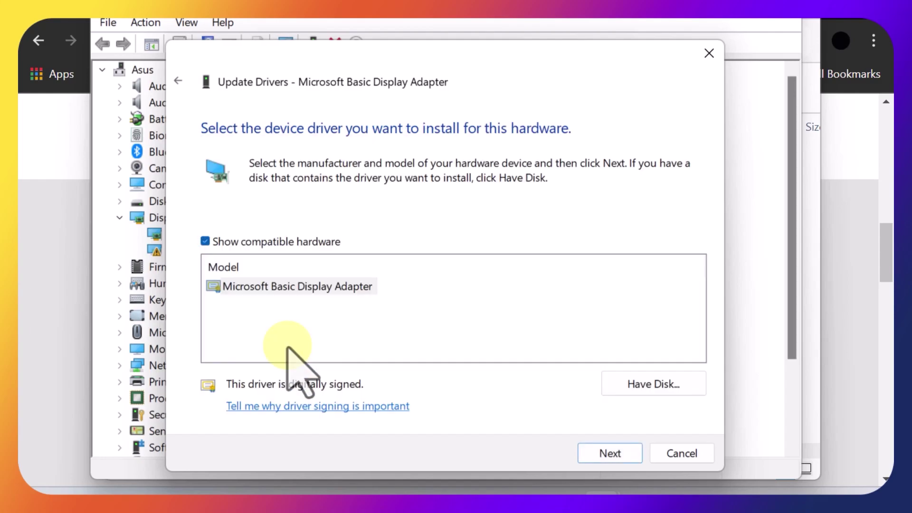
click(660, 382)
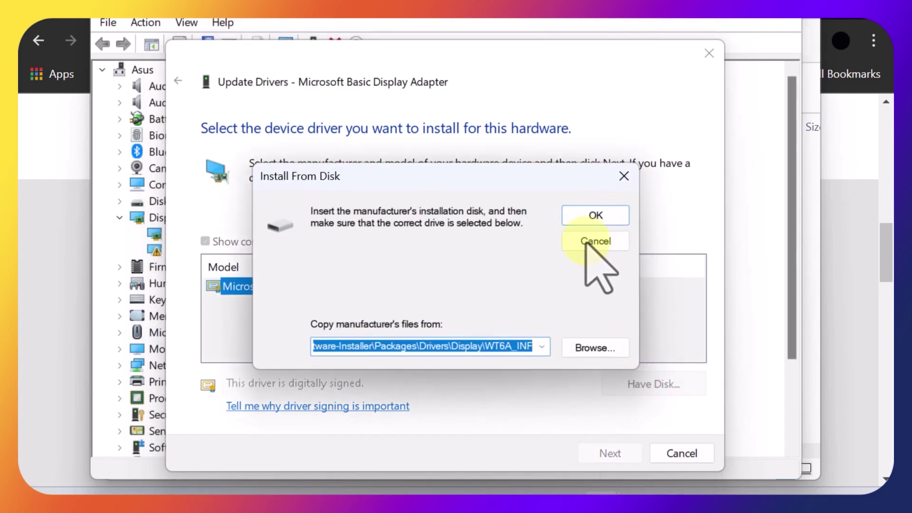
click(592, 350)
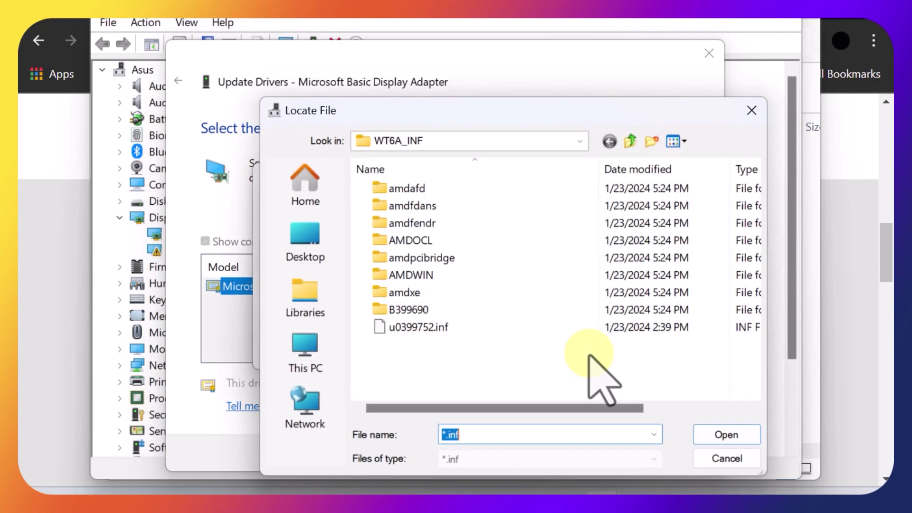
- Load u0399752.inf from C:\AMD\AMD-Software-Installer\Packages\Drivers\Display\WT6A_INF and confirm
click(304, 363)
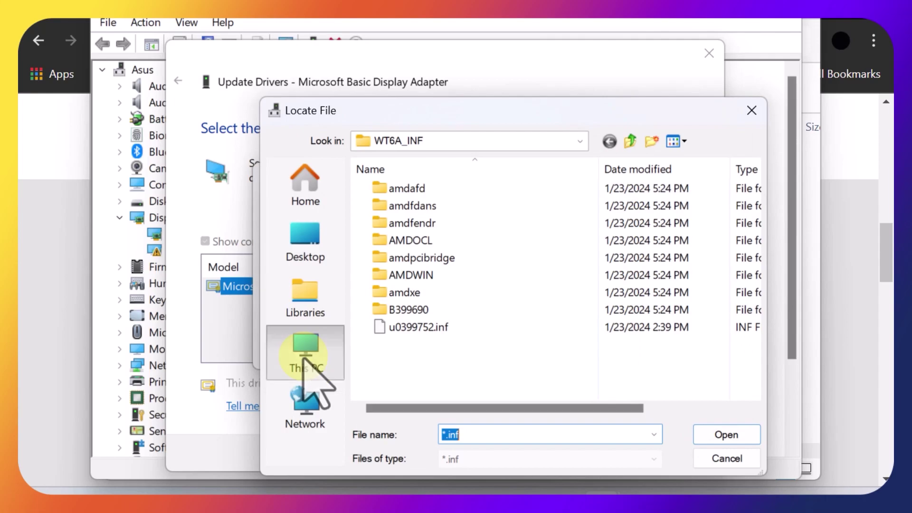
double_click(429, 195)
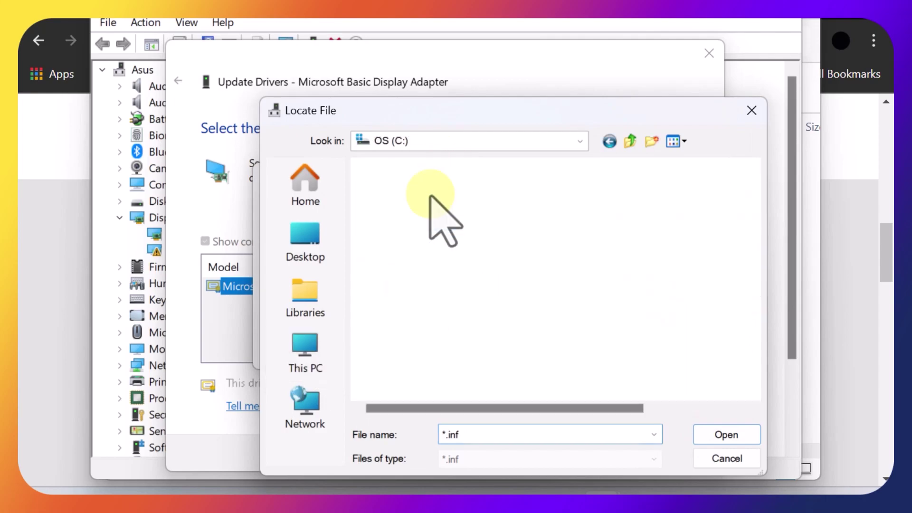
double_click(403, 223)
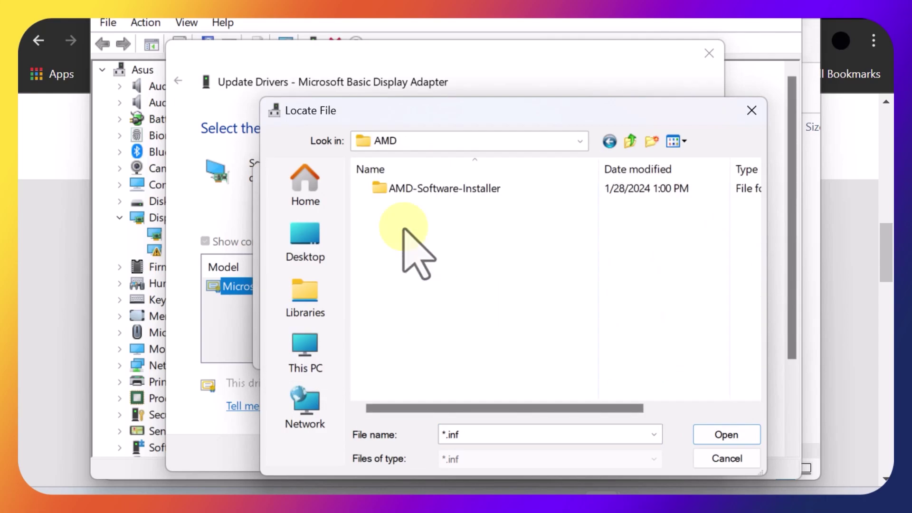
double_click(416, 188)
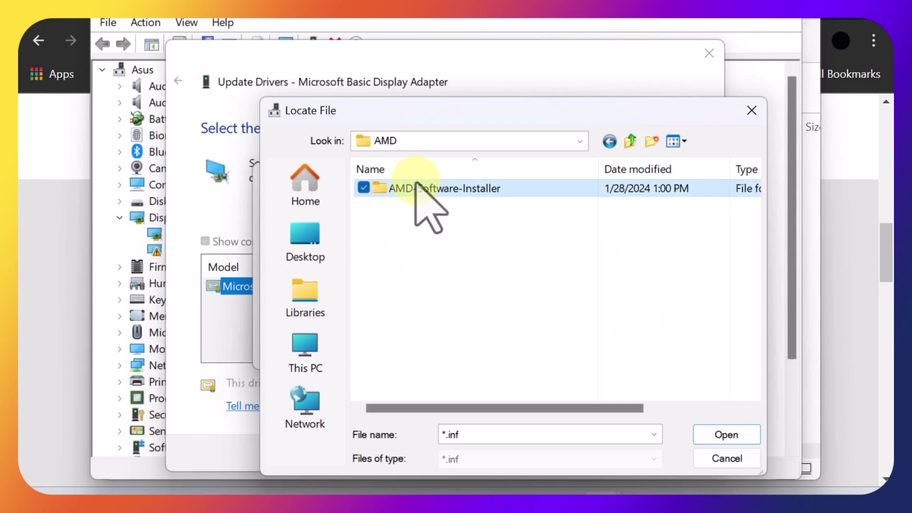
double_click(403, 223)
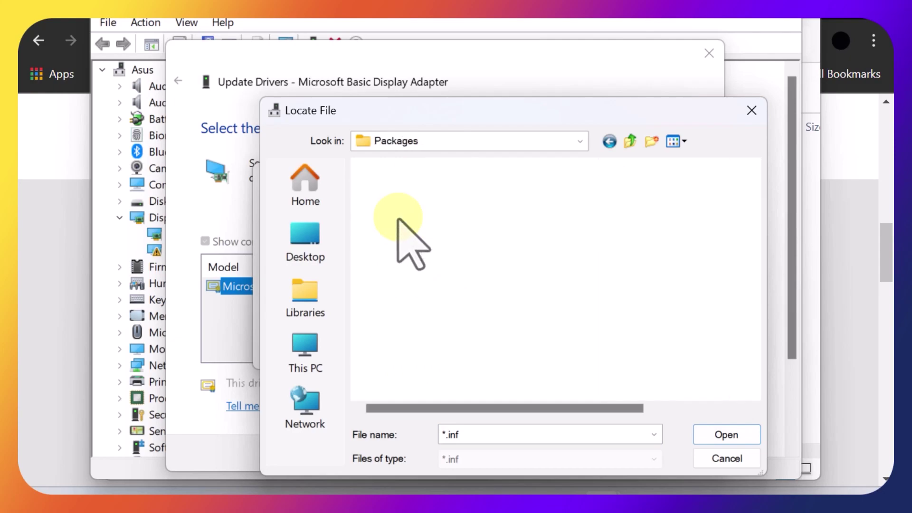
double_click(403, 206)
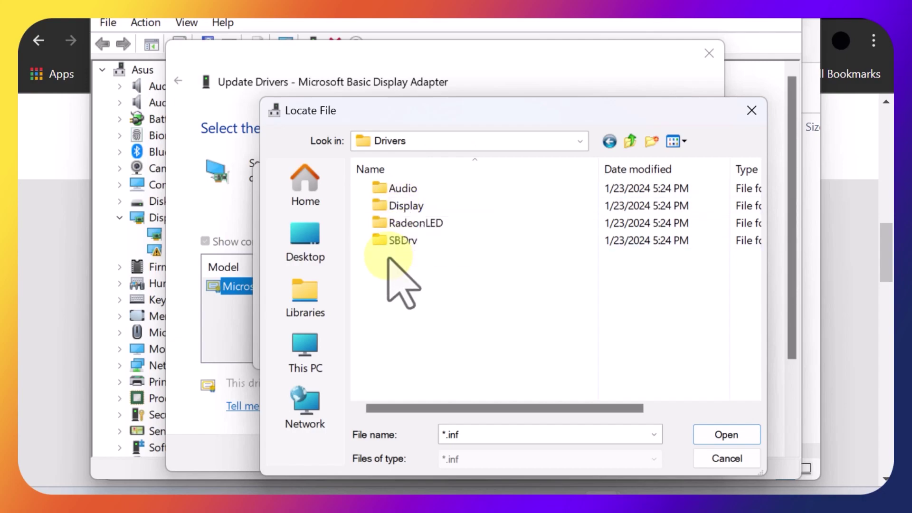
double_click(402, 205)
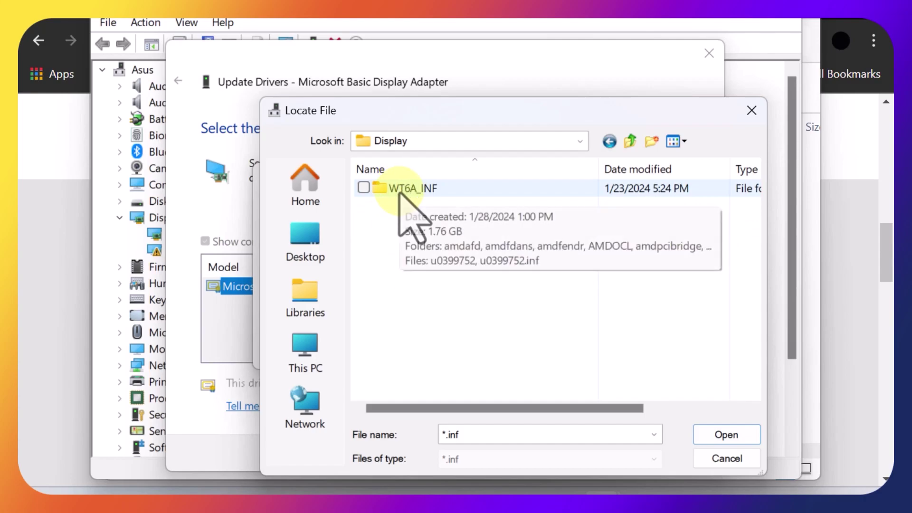
double_click(401, 189)
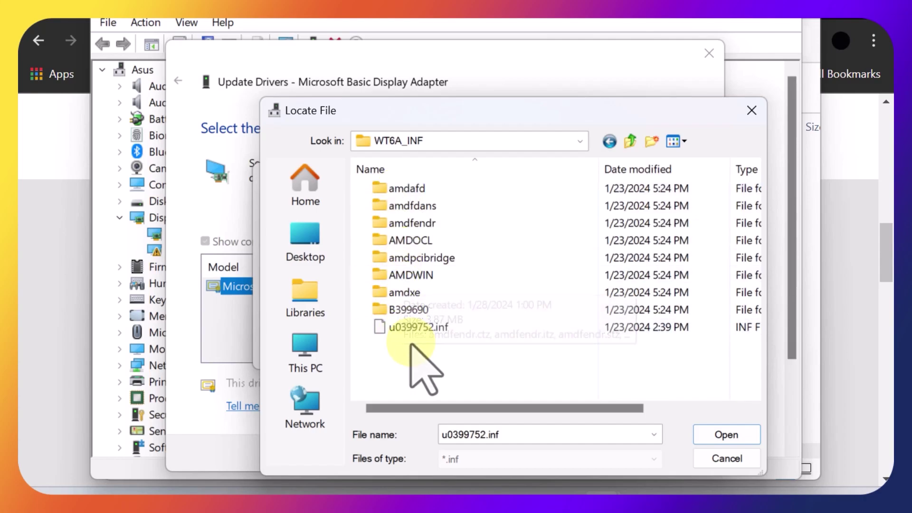
double_click(407, 327)
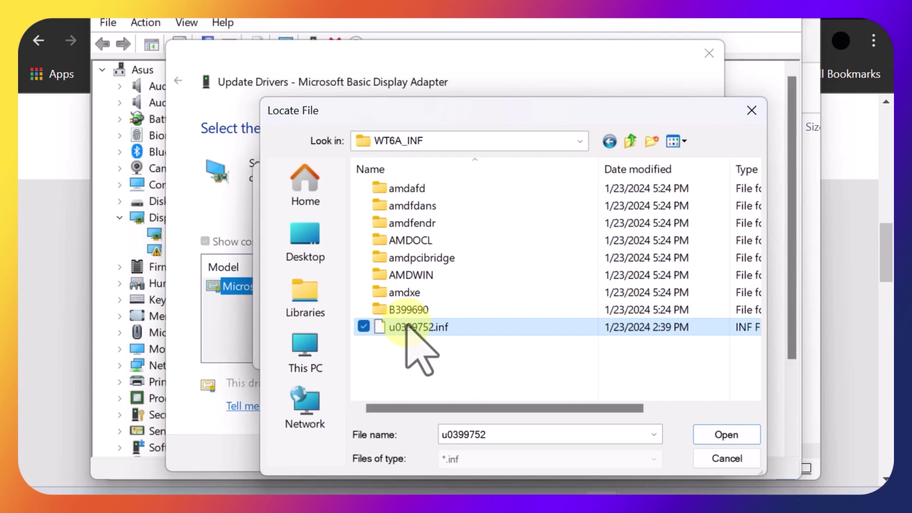
click(581, 215)
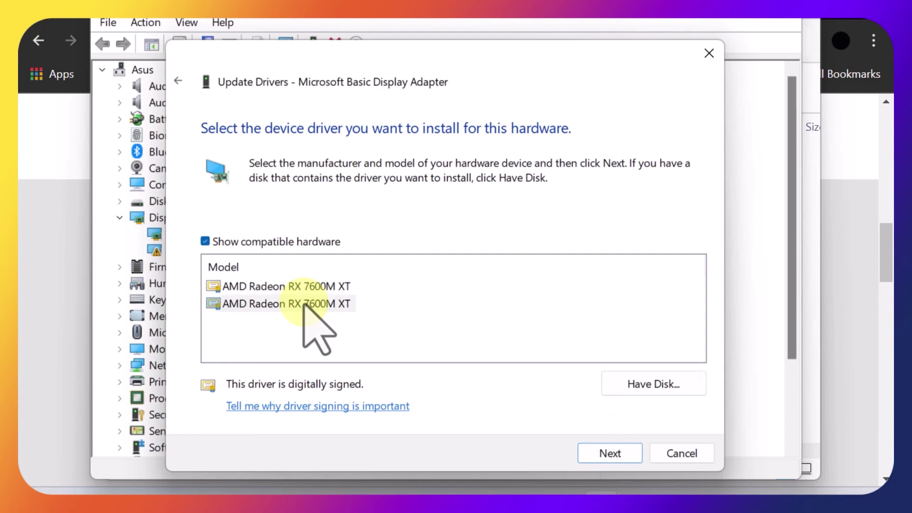
- Pick the second AMD Radeon RX 7600M XT model and install it over the basic display adapter
click(303, 305)
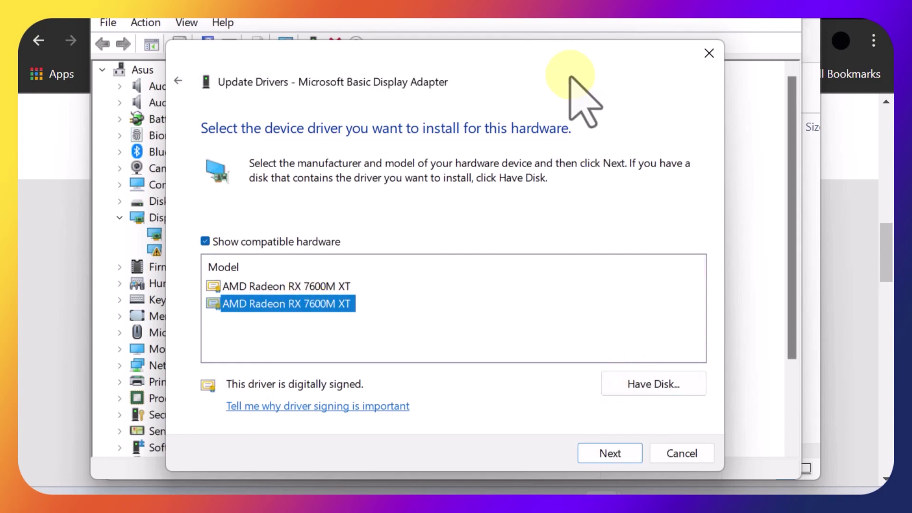
drag(568, 74, 567, 19)
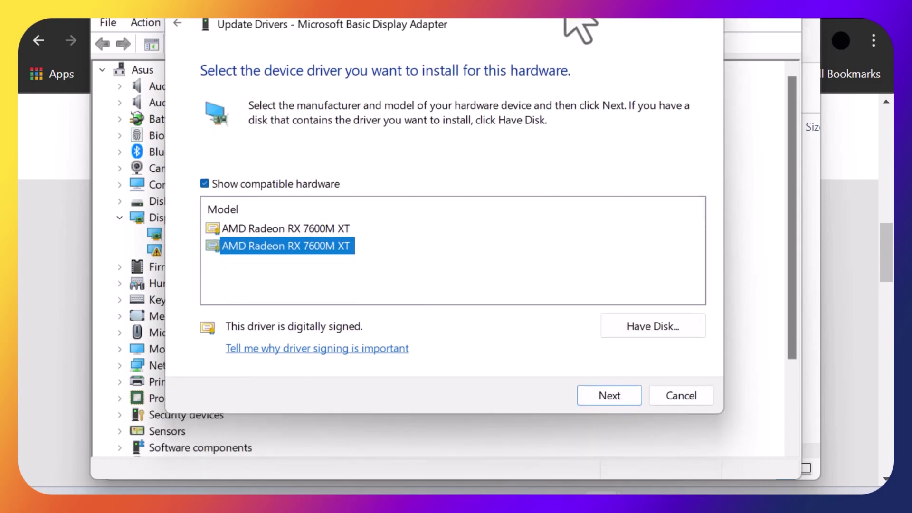
click(596, 395)
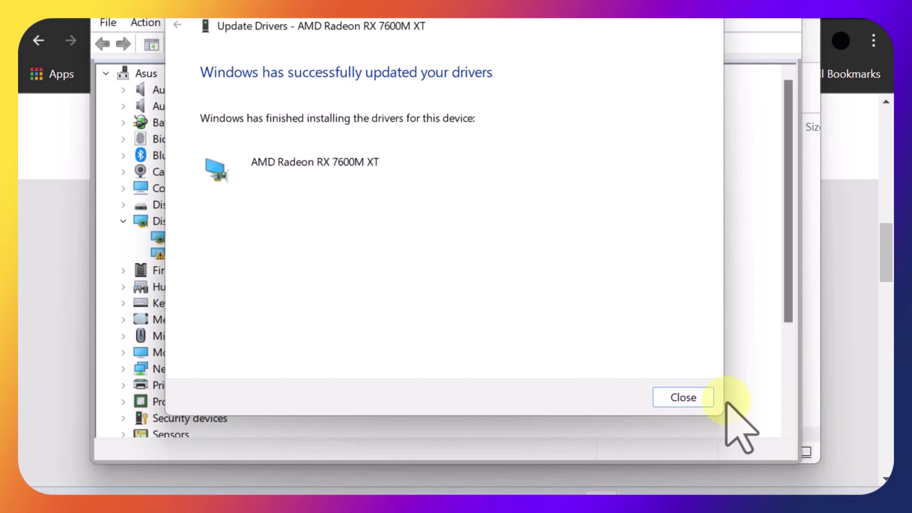
- Close the finished Update Drivers dialog and exit Device Manager
click(698, 396)
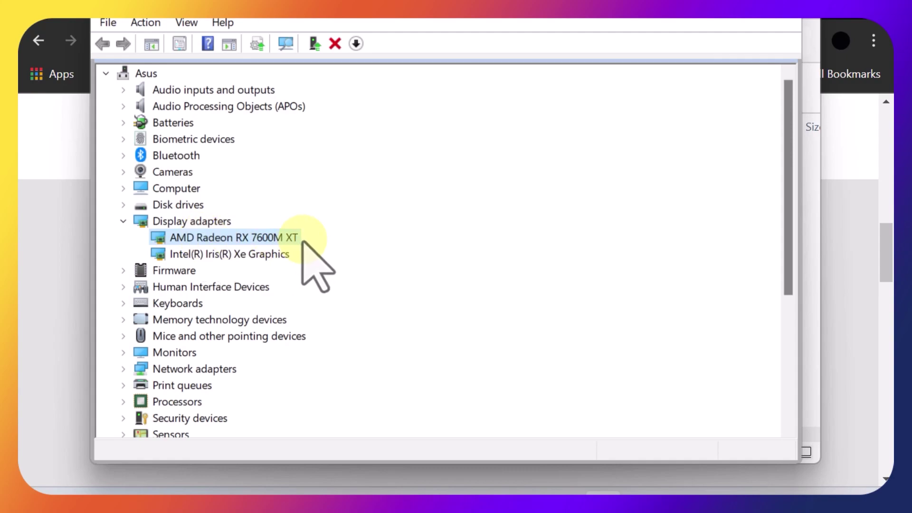
click(784, 23)
- Launch Armoury Crate from the taskbar to confirm the AMD Radeon RX 7600M XT GDDR6 @ 8GB
click(363, 493)
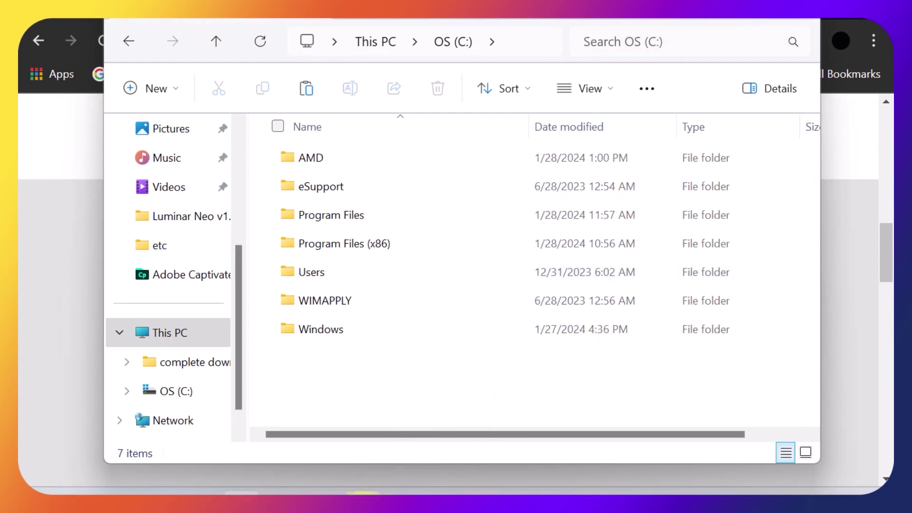